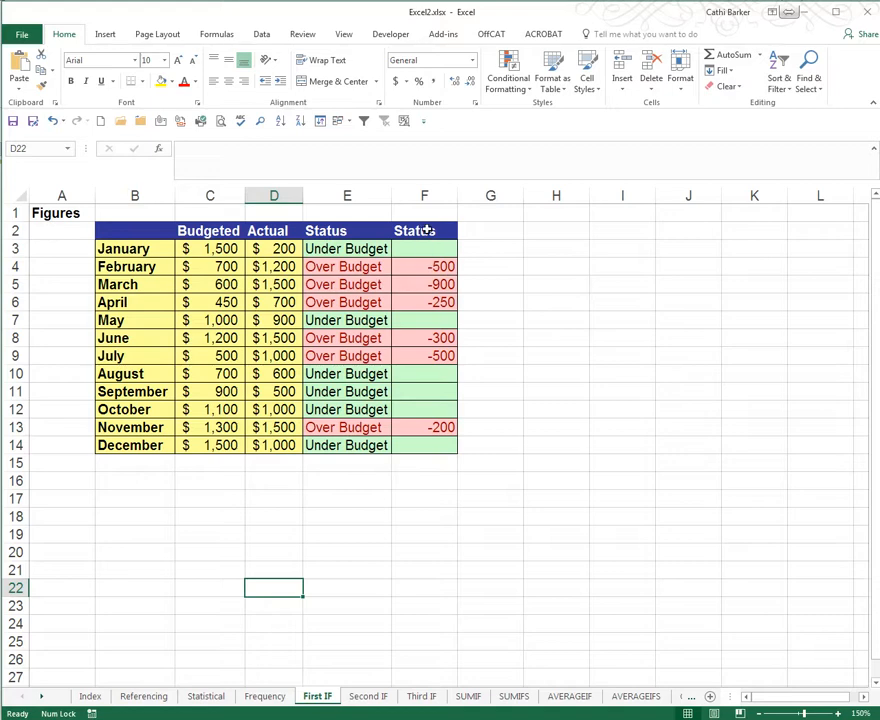
Step: Copy the Status header from F2 into G2 and widen column G to about twice its width
{"action": "left_click", "coordinate": [440, 231]}
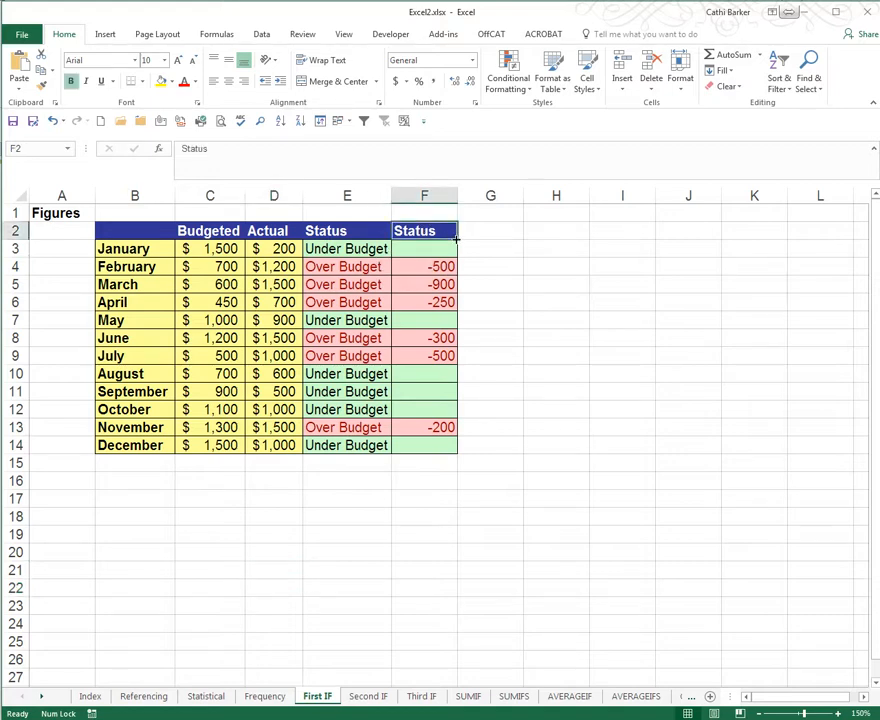
{"action": "left_click_drag", "start_coordinate": [456, 237], "coordinate": [502, 236]}
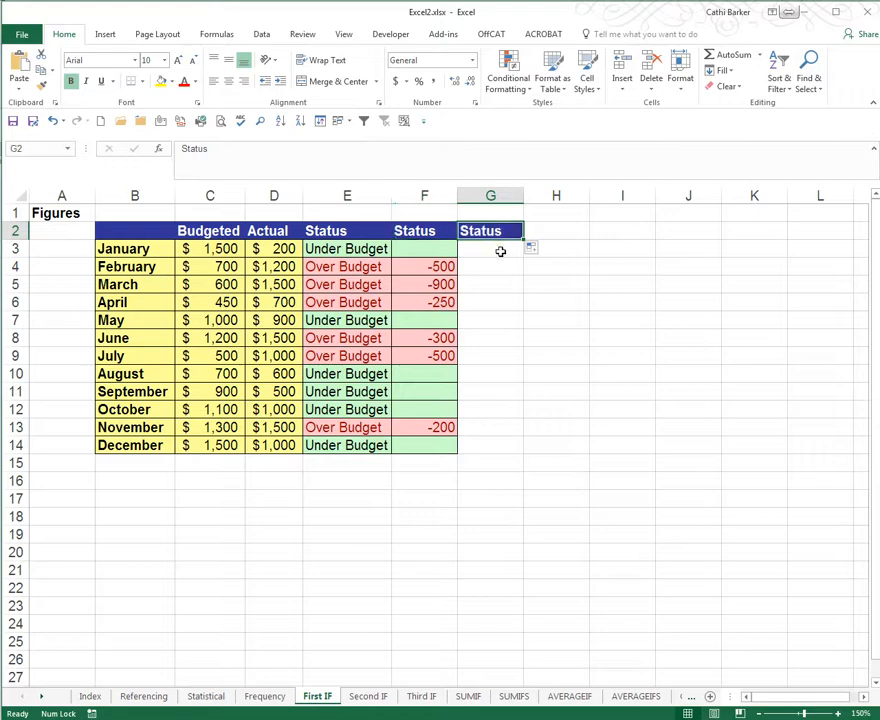
{"action": "left_click", "coordinate": [514, 251]}
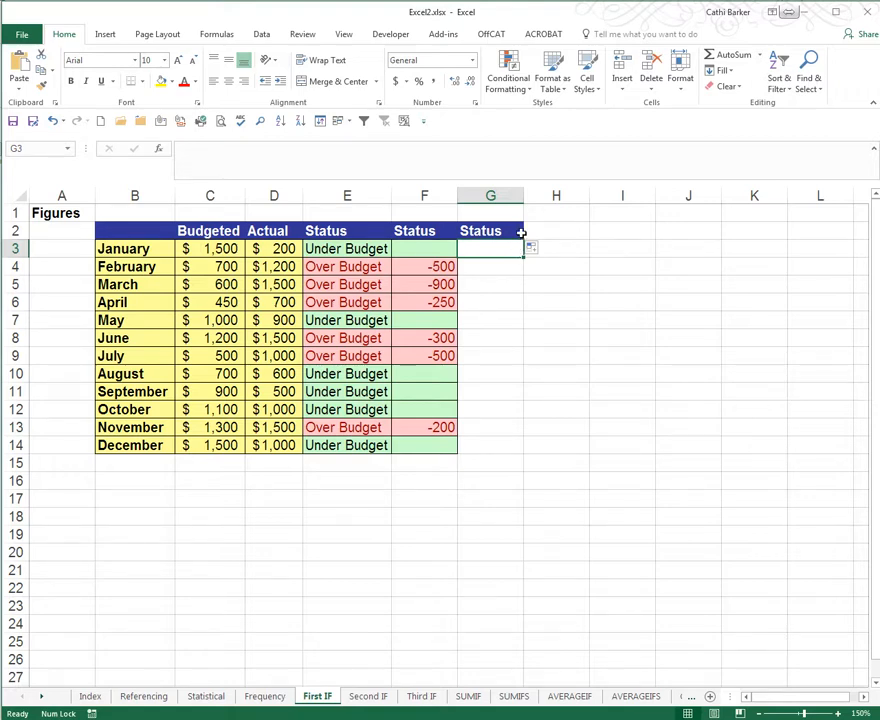
{"action": "left_click_drag", "start_coordinate": [524, 196], "coordinate": [597, 195]}
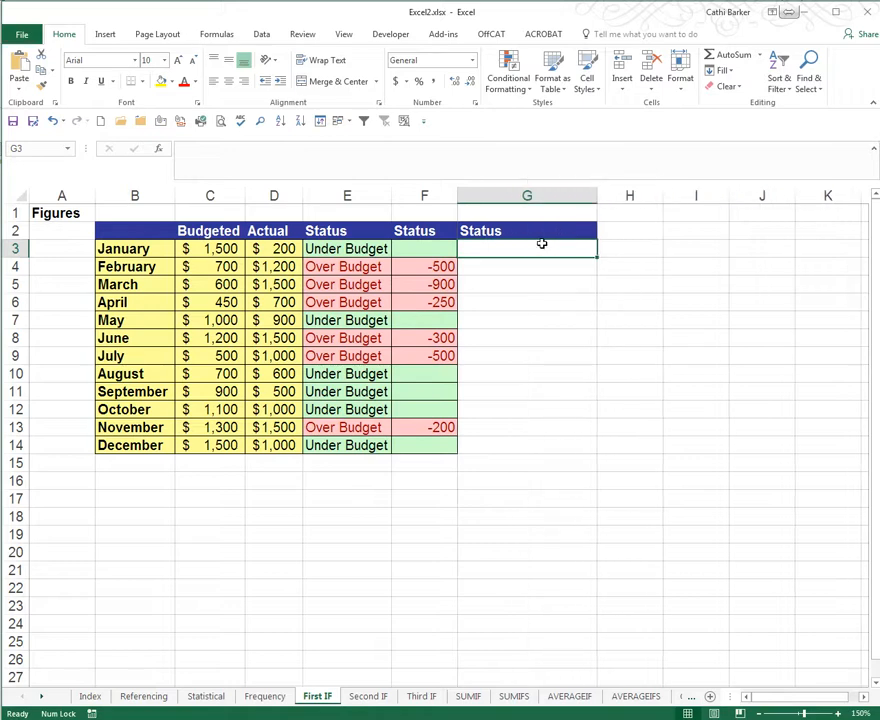
Step: Begin an IF formula in G3 with a nested OR function as its logical test
{"action": "type", "text": "=i"}
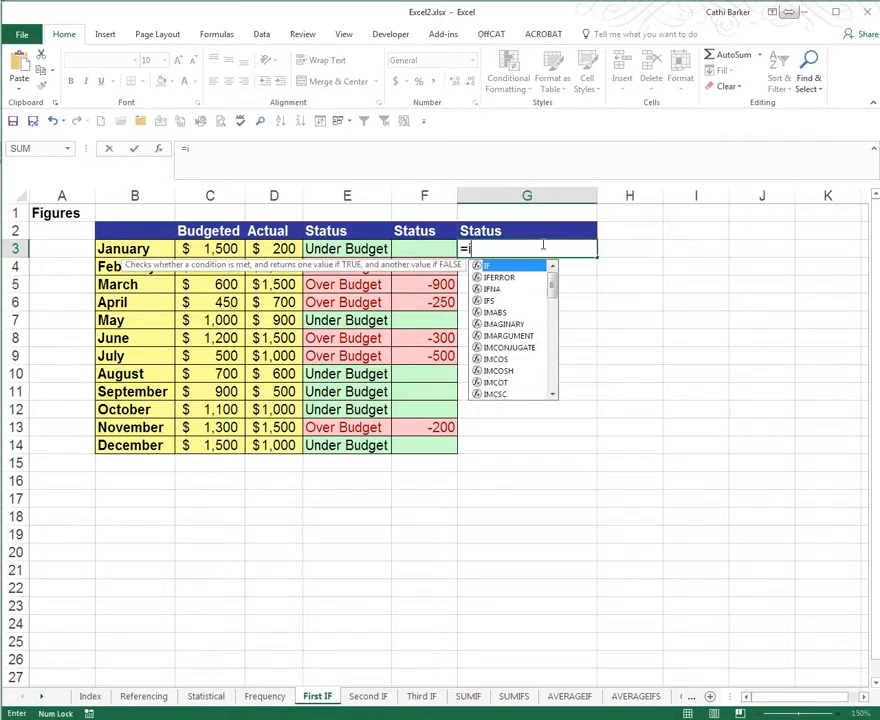
{"action": "double_click", "coordinate": [503, 268]}
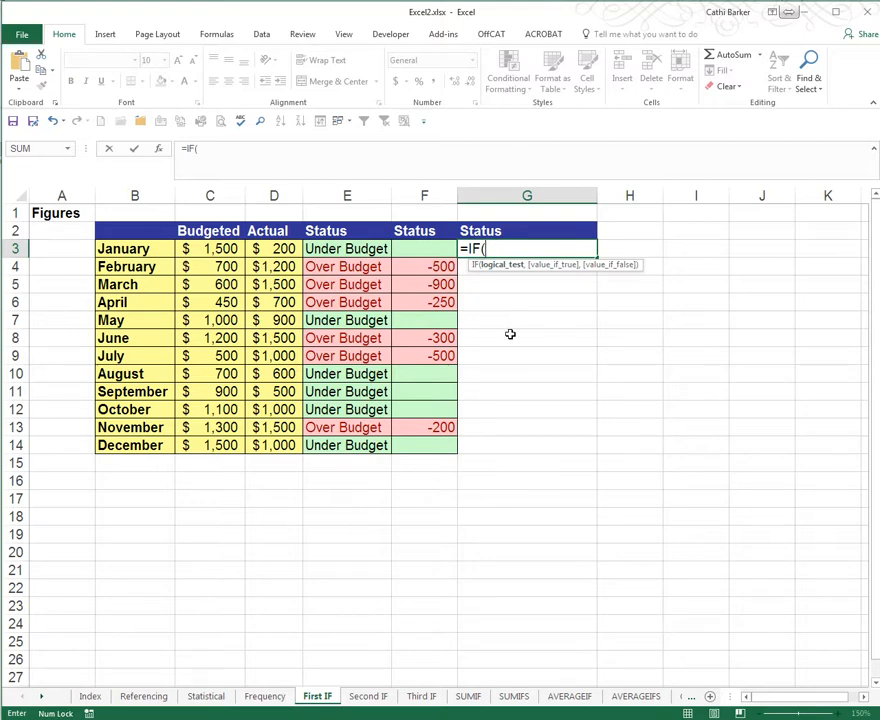
{"action": "type", "text": "o"}
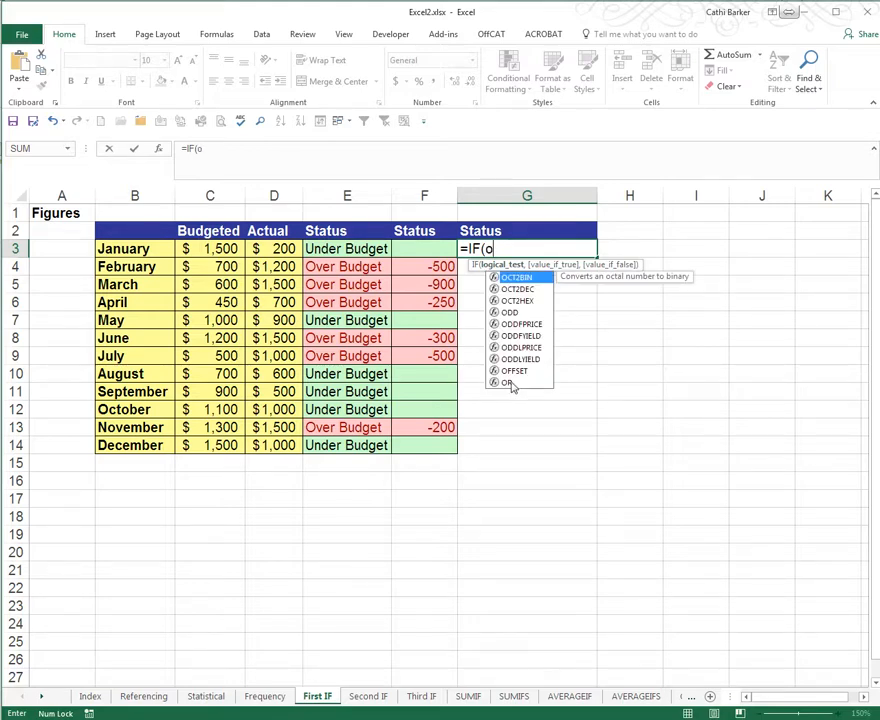
{"action": "left_click", "coordinate": [511, 384]}
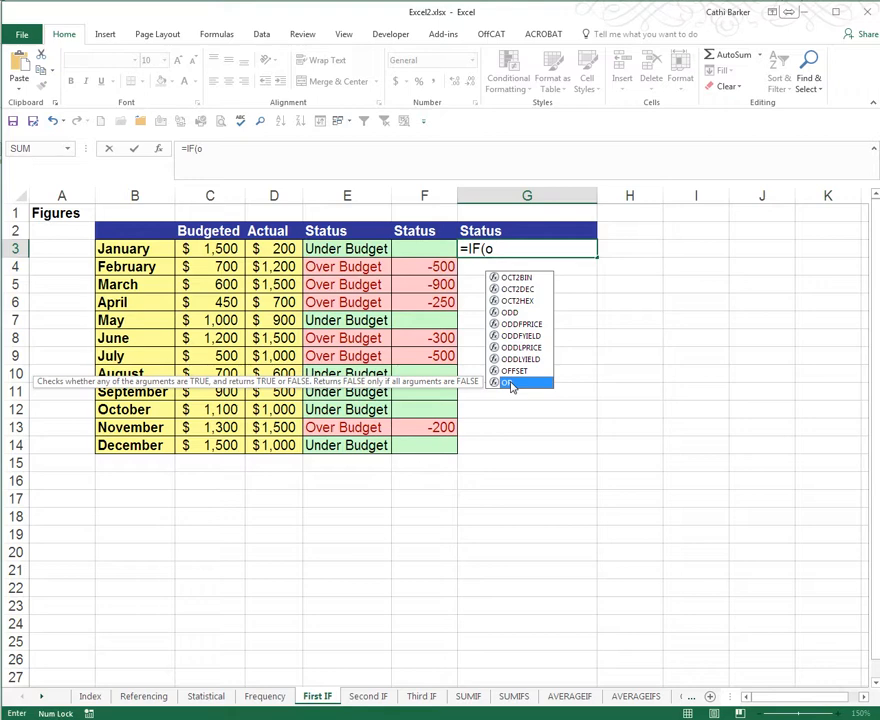
{"action": "double_click", "coordinate": [511, 384]}
{"action": "left_click", "coordinate": [511, 380]}
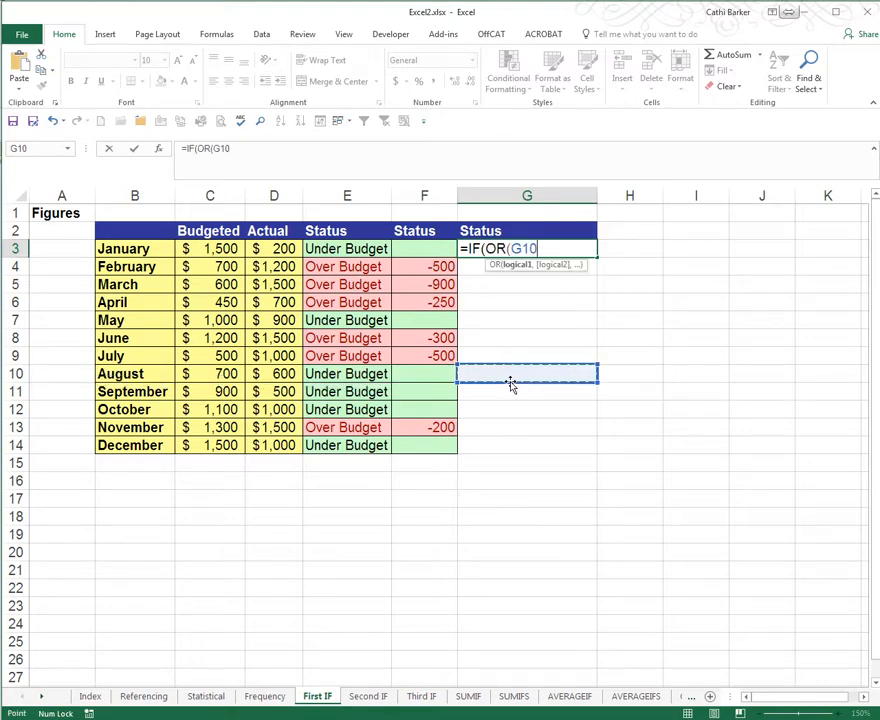
{"action": "key", "text": "BackSpace"}
{"action": "key", "text": "BackSpace"}
{"action": "key", "text": "BackSpace"}
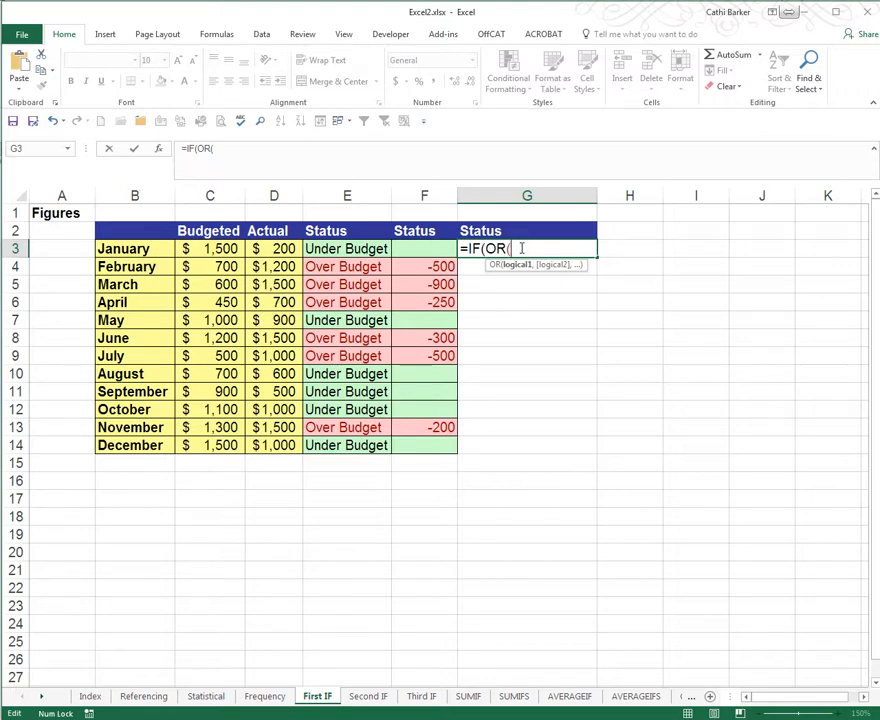
Step: Enter D3>C3 and D3<C3 as the two OR conditions and close the logical test
{"action": "left_click", "coordinate": [296, 249]}
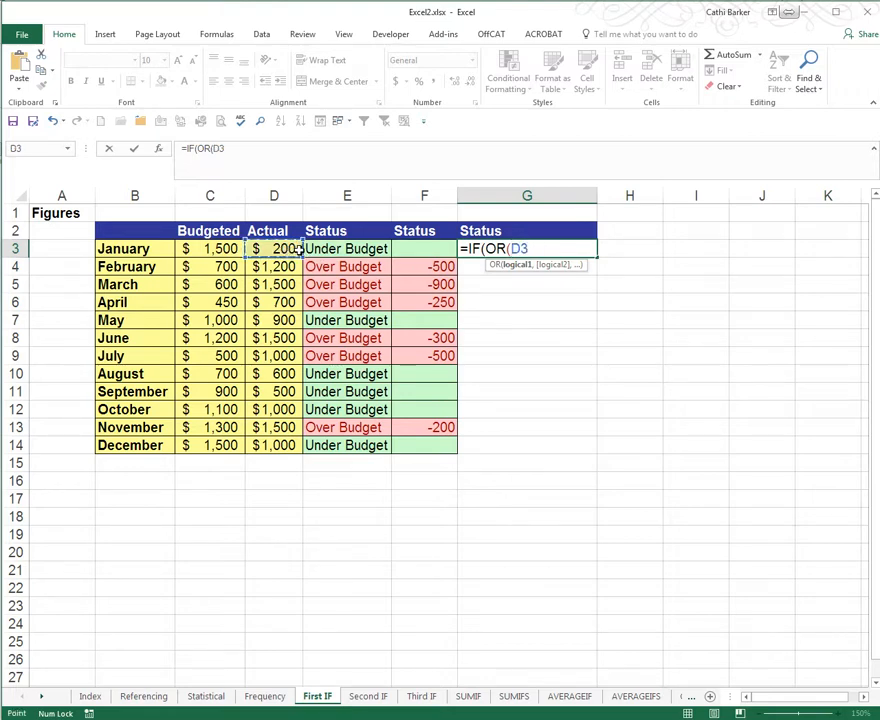
{"action": "type", "text": ">"}
{"action": "left_click", "coordinate": [218, 249]}
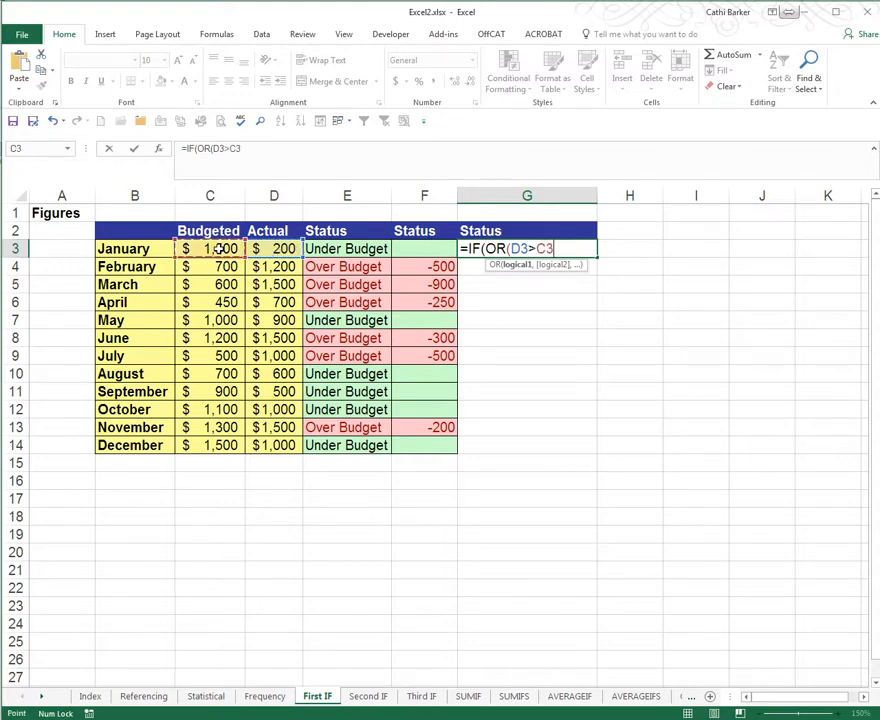
{"action": "type", "text": ","}
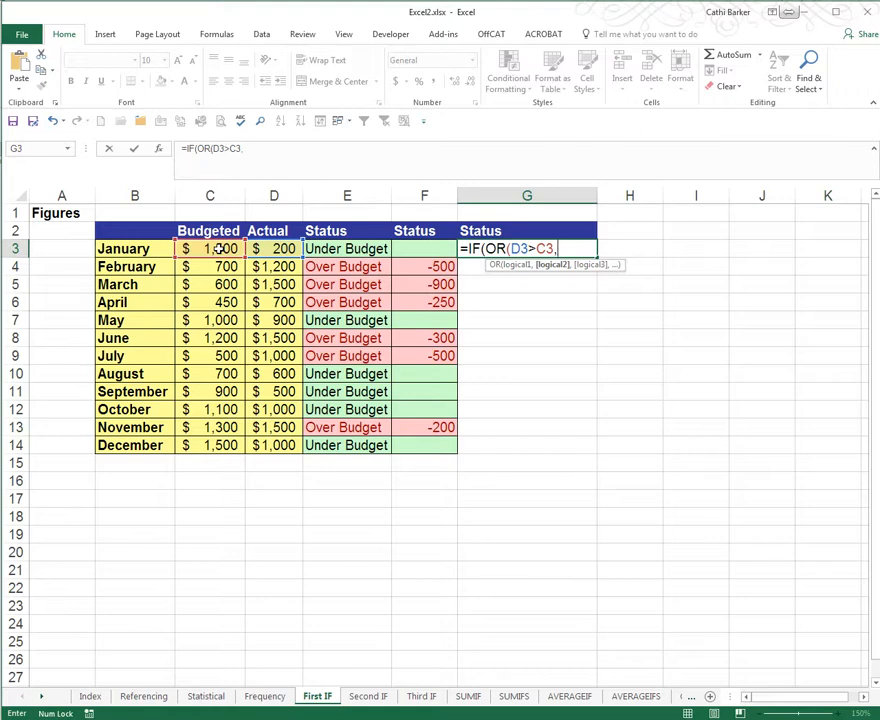
{"action": "left_click", "coordinate": [284, 251]}
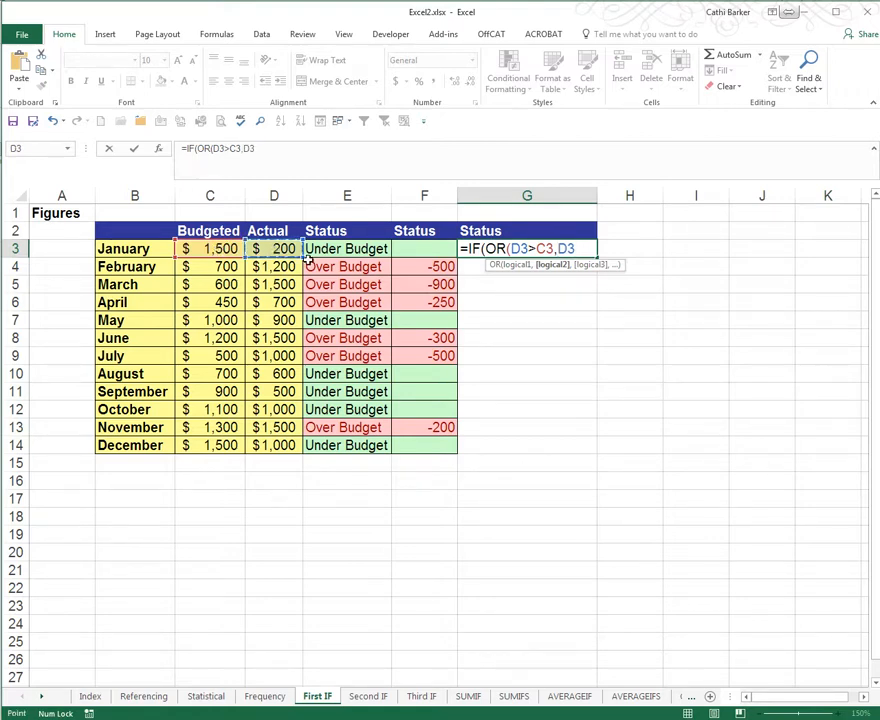
{"action": "type", "text": "<"}
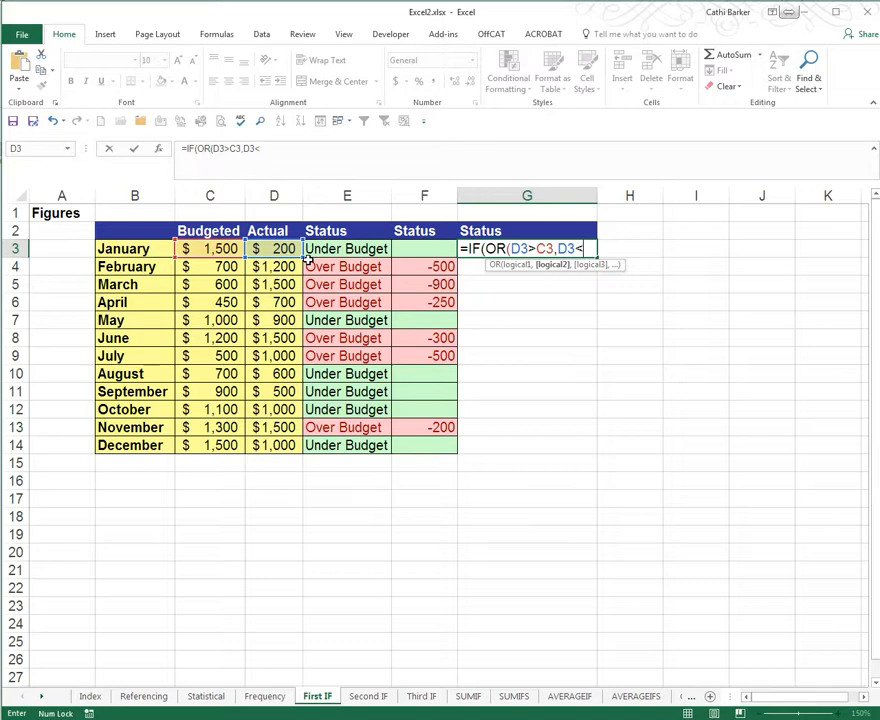
{"action": "left_click", "coordinate": [226, 249]}
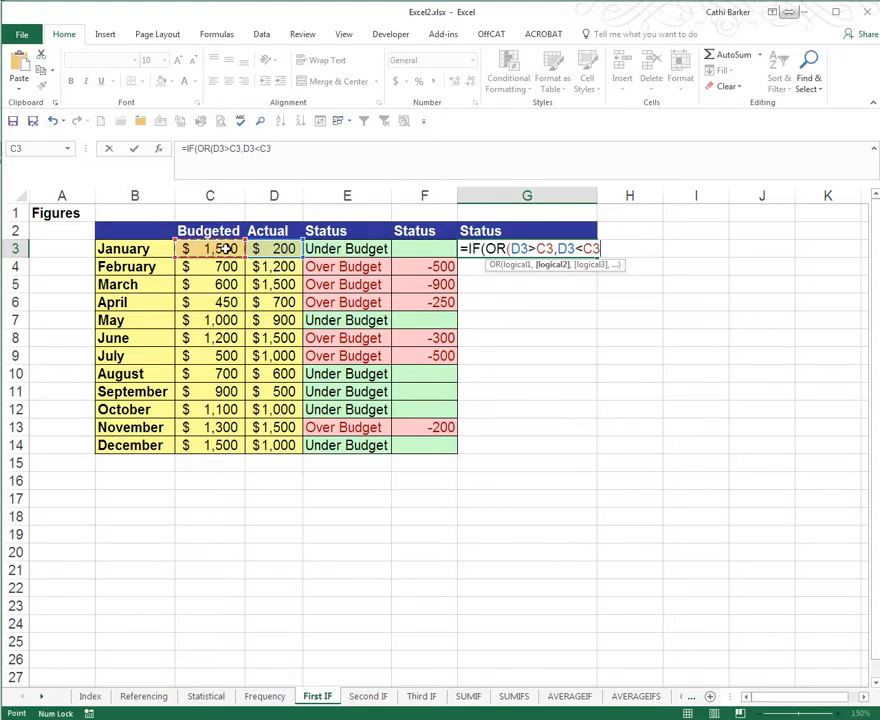
{"action": "type", "text": ")"}
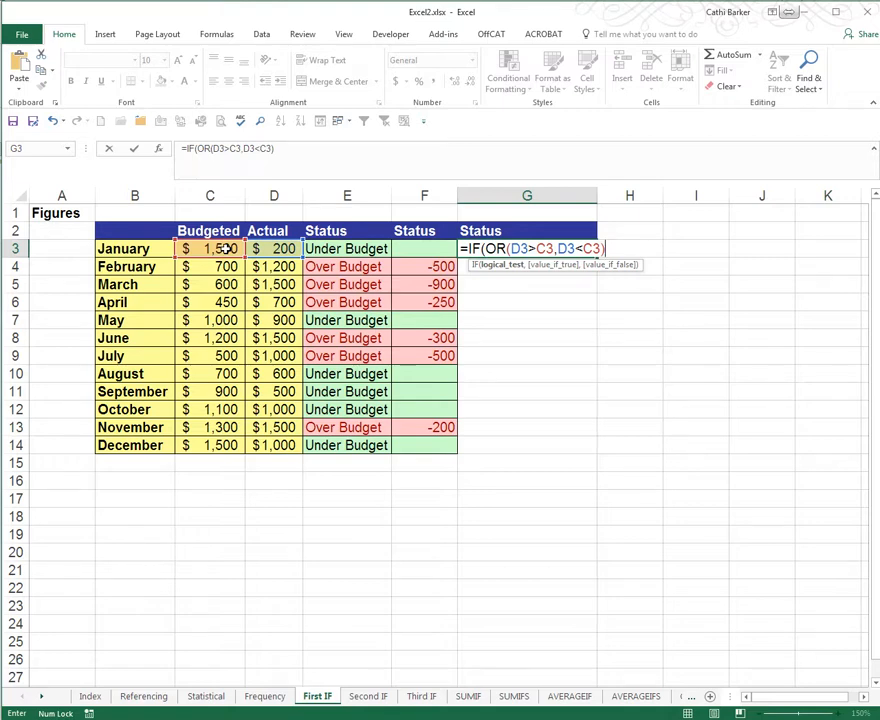
{"action": "type", "text": ","}
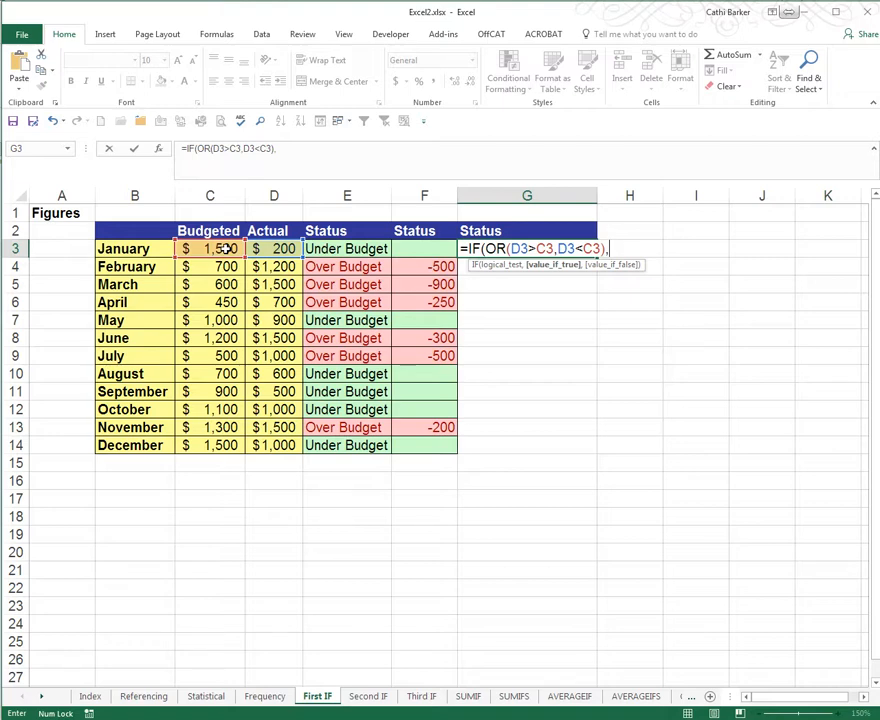
Step: Set the IF formula's value-if-true argument to "Difference: "&D3-C3
{"action": "type", "text": "\"Difference"}
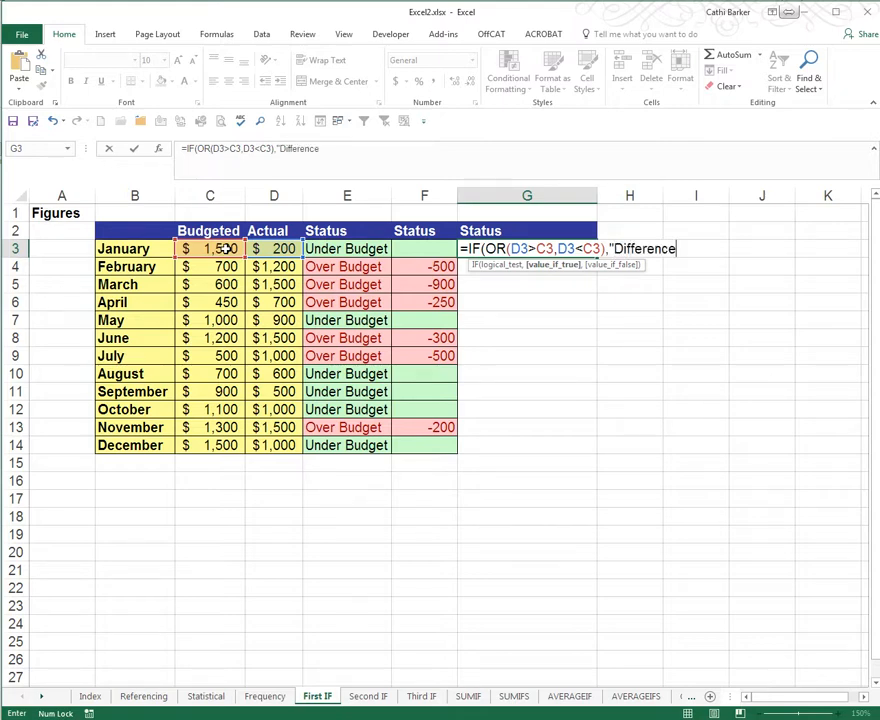
{"action": "type", "text": ": \""}
{"action": "type", "text": "&"}
{"action": "left_click", "coordinate": [274, 248]}
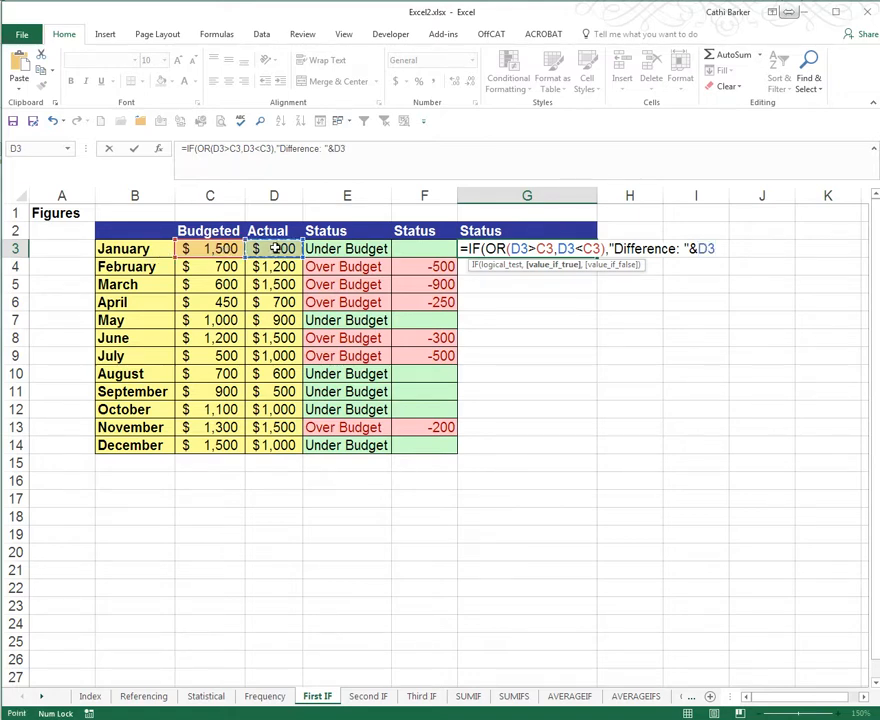
{"action": "type", "text": "-"}
{"action": "left_click", "coordinate": [212, 249]}
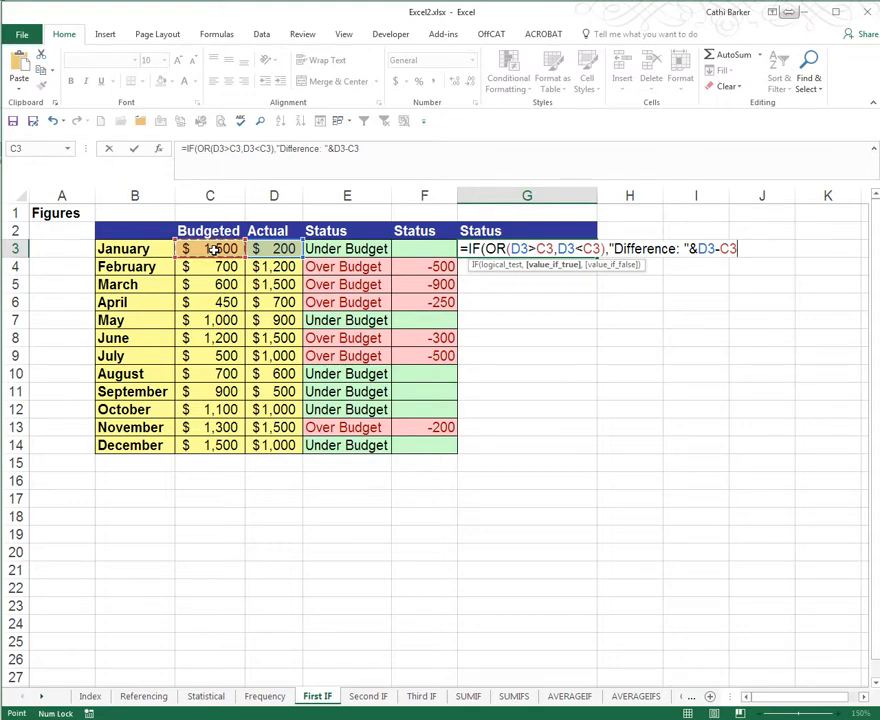
{"action": "type", "text": ","}
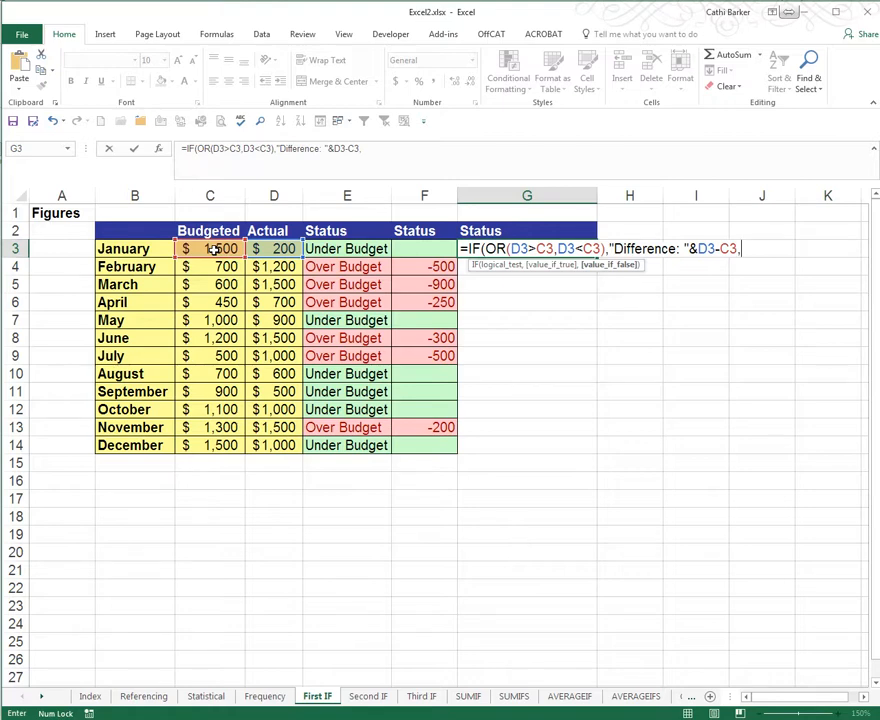
Step: Complete the IF formula with "Balanced" as the value if false, accepting the closing-parenthesis correction, and fill it down to G14
{"action": "type", "text": "\"Balanc"}
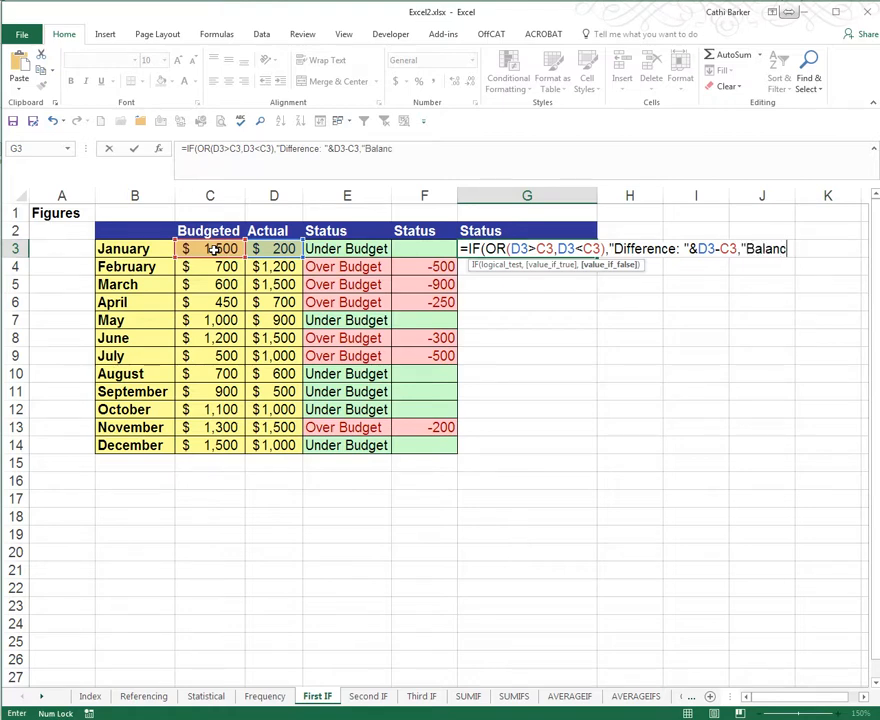
{"action": "type", "text": "ed\""}
{"action": "key", "text": "Return"}
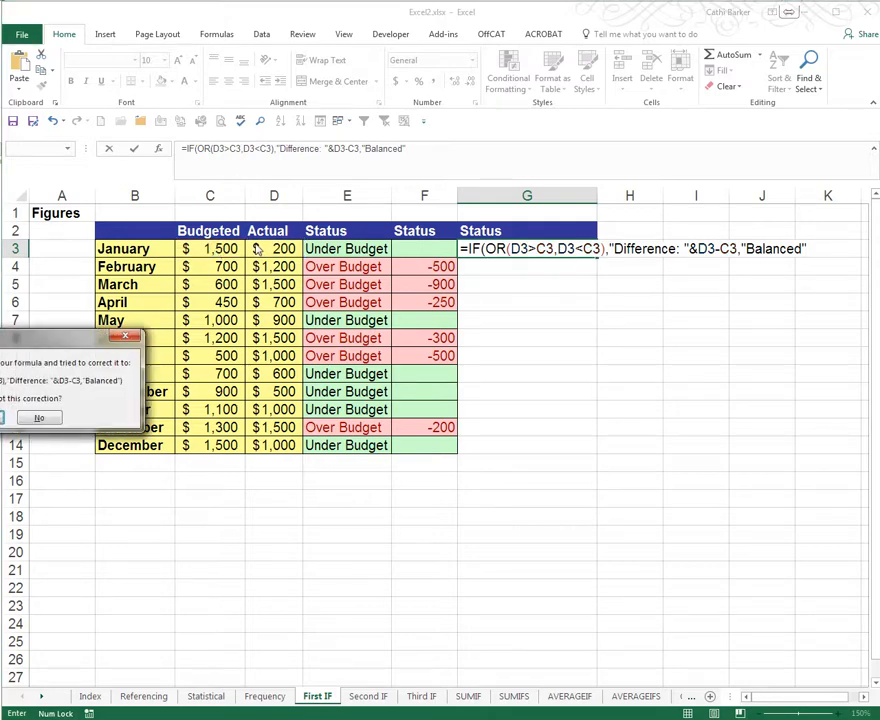
{"action": "left_click_drag", "start_coordinate": [70, 339], "coordinate": [432, 486]}
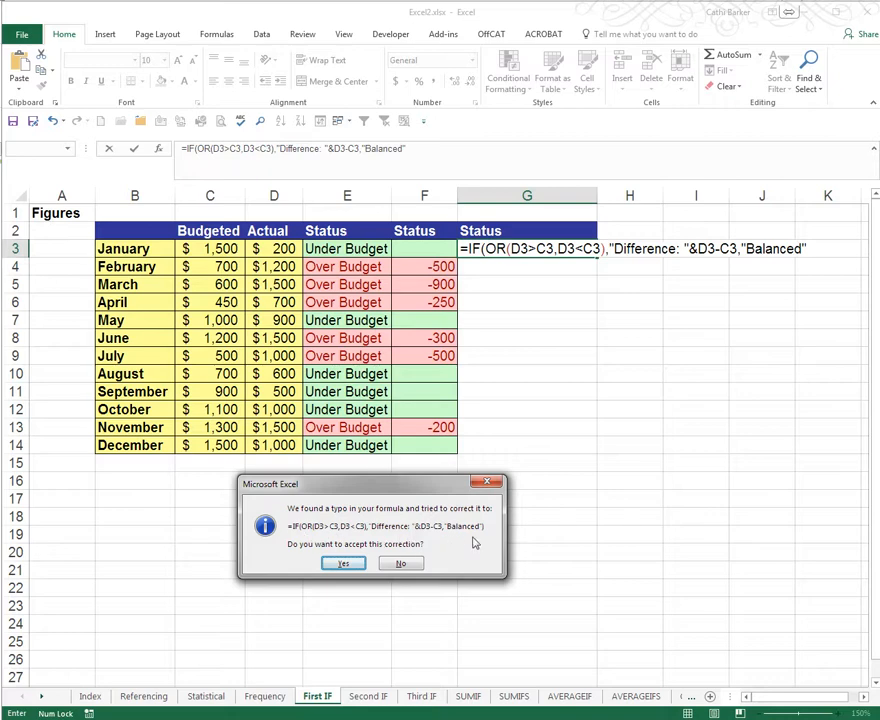
{"action": "left_click", "coordinate": [344, 564]}
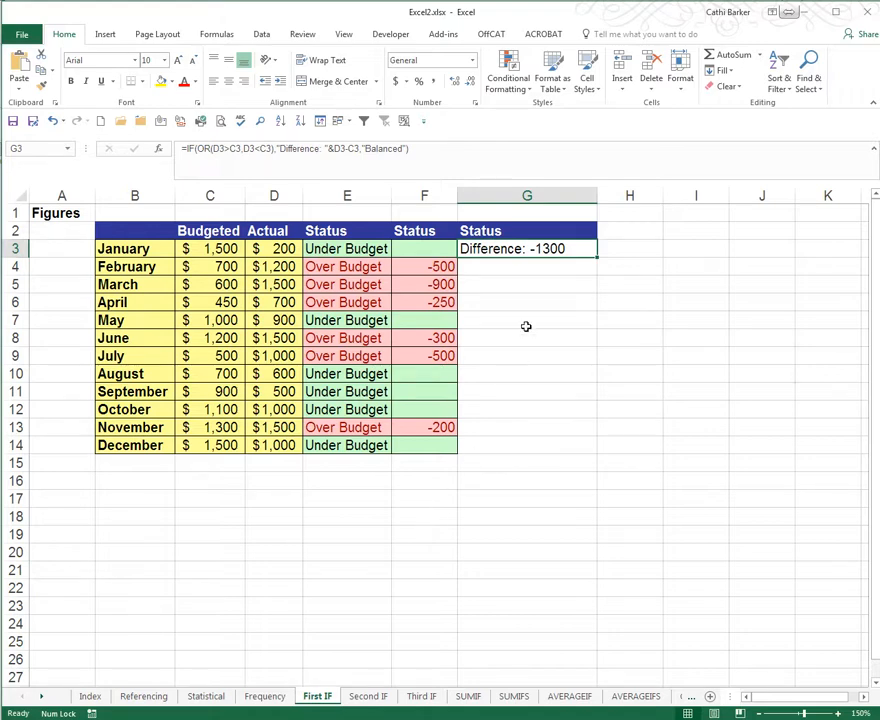
{"action": "double_click", "coordinate": [596, 257]}
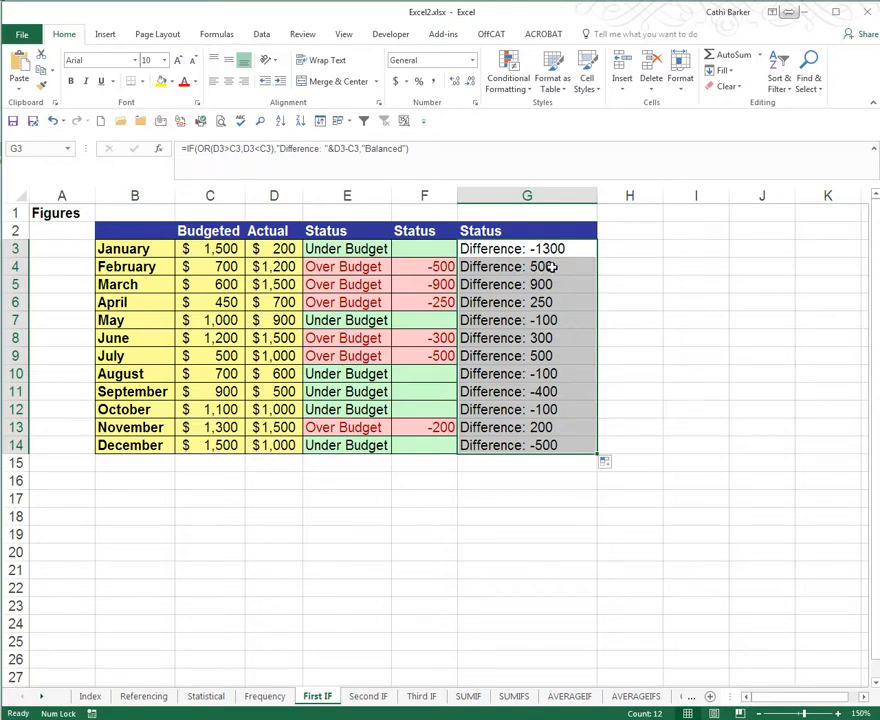
Step: Test the formula by setting January's Actual value in D3 to 2000 and finally to 1500
{"action": "left_click", "coordinate": [287, 249]}
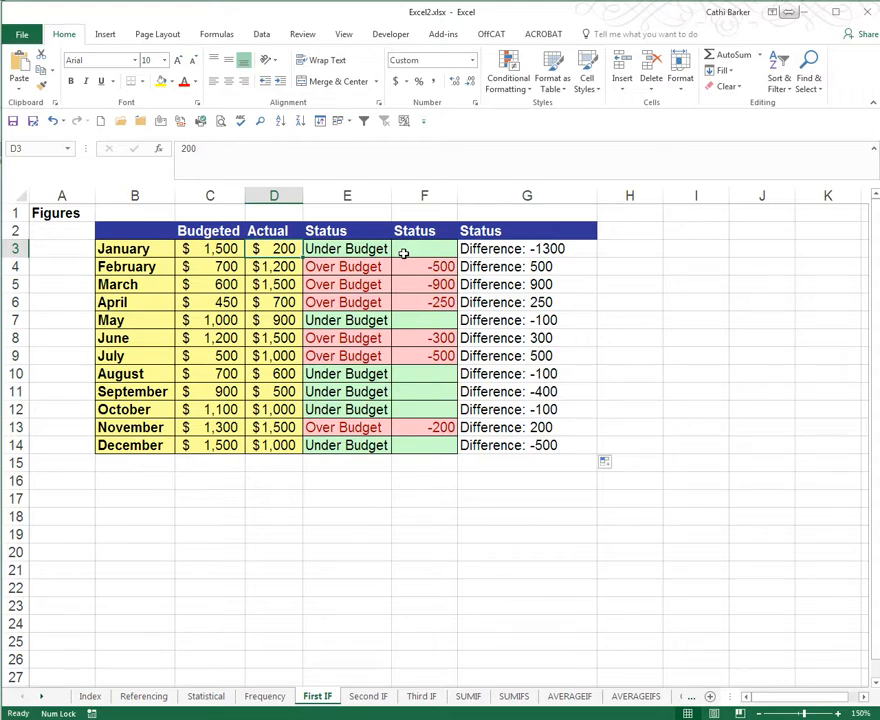
{"action": "type", "text": "2000"}
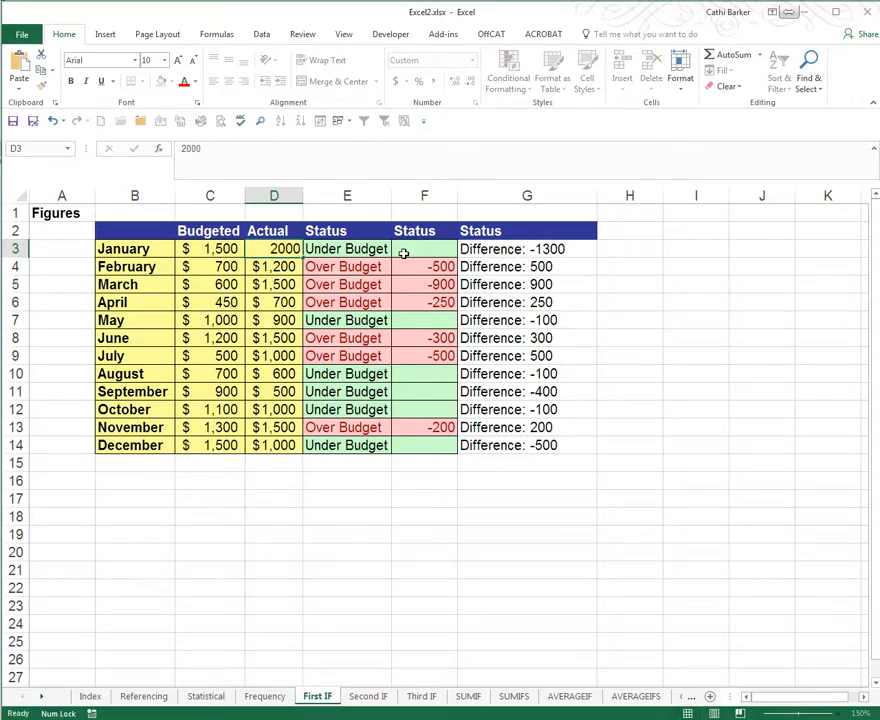
{"action": "key", "text": "ctrl+Return"}
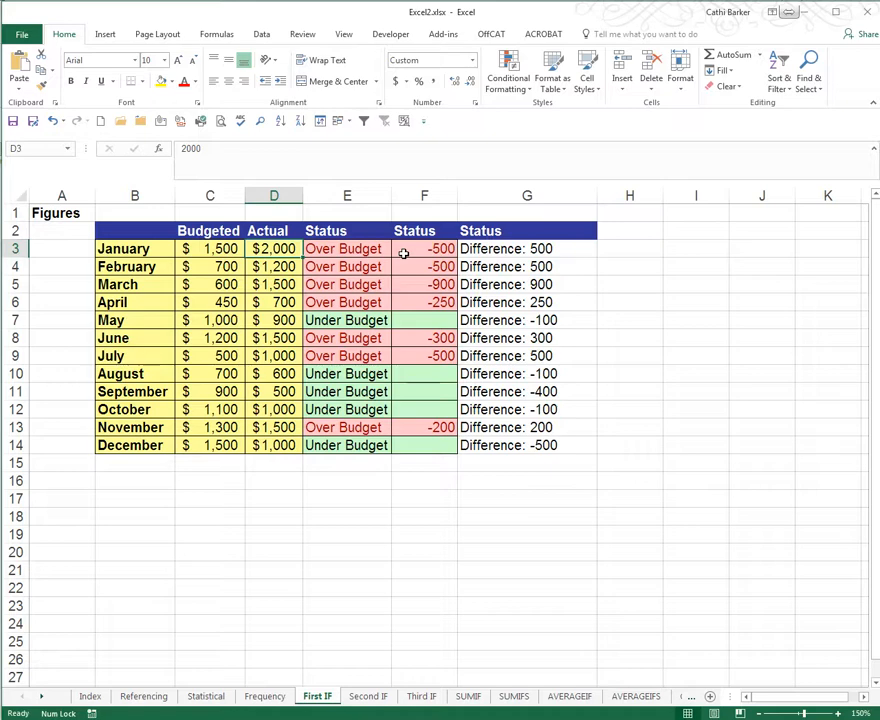
{"action": "type", "text": "1500"}
{"action": "key", "text": "ctrl+Return"}
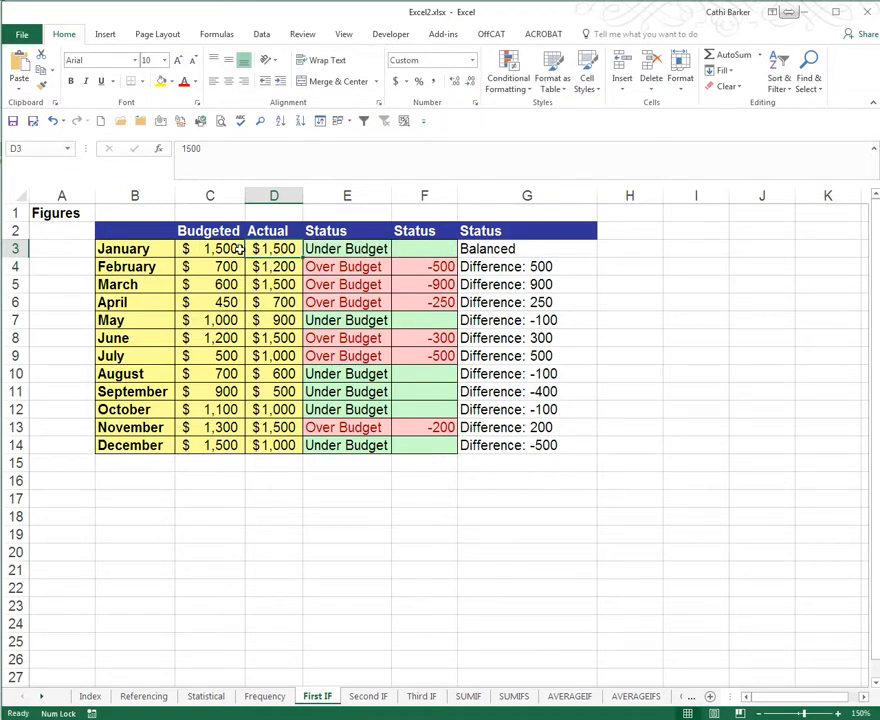
Step: Examine the OR conditions in G3's formula without changing them
{"action": "left_click", "coordinate": [493, 249]}
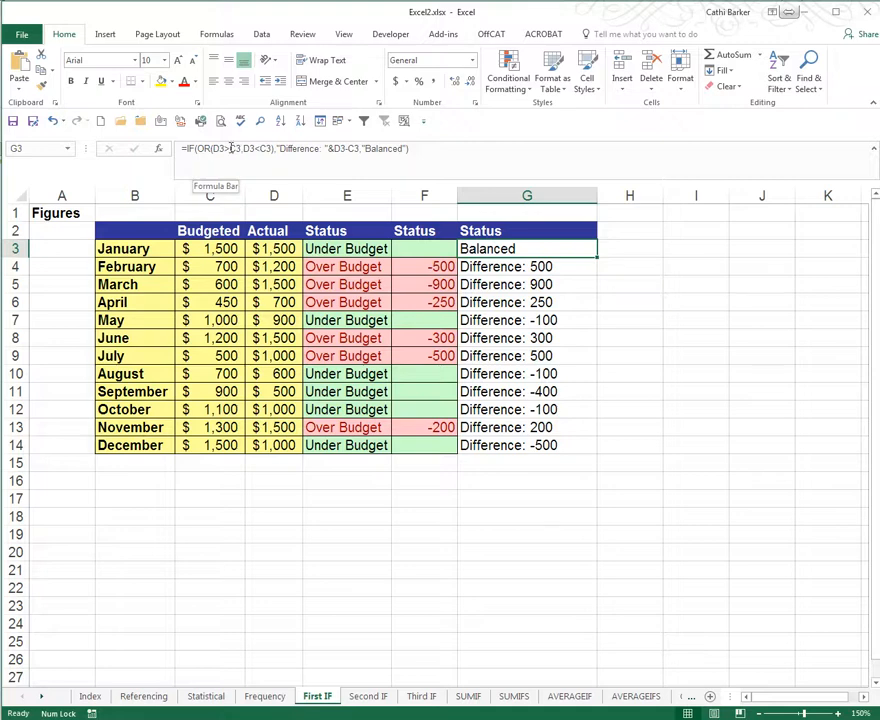
{"action": "left_click", "coordinate": [231, 149]}
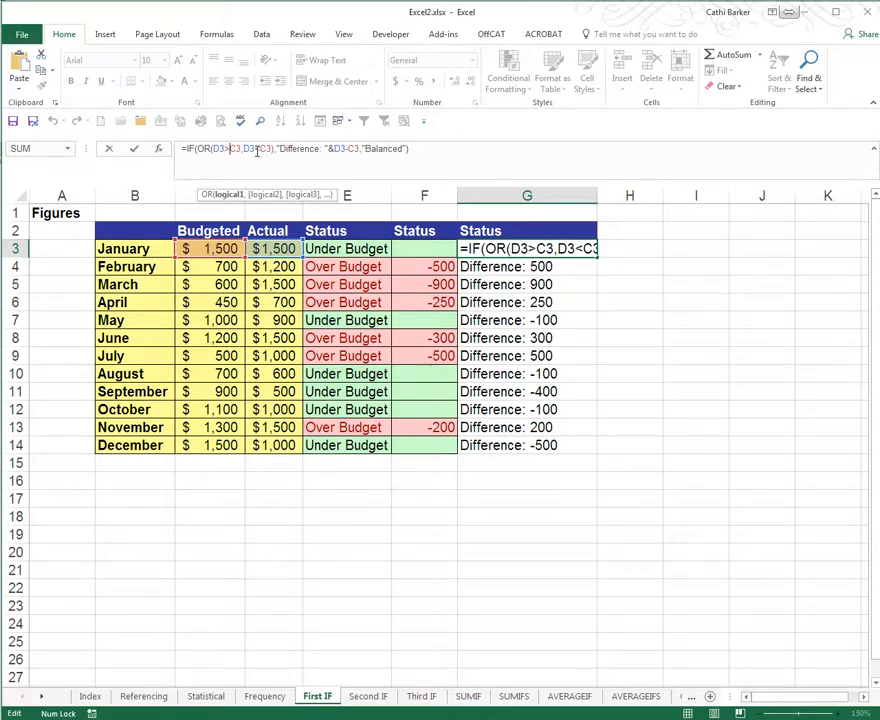
{"action": "key", "text": "ctrl+Return"}
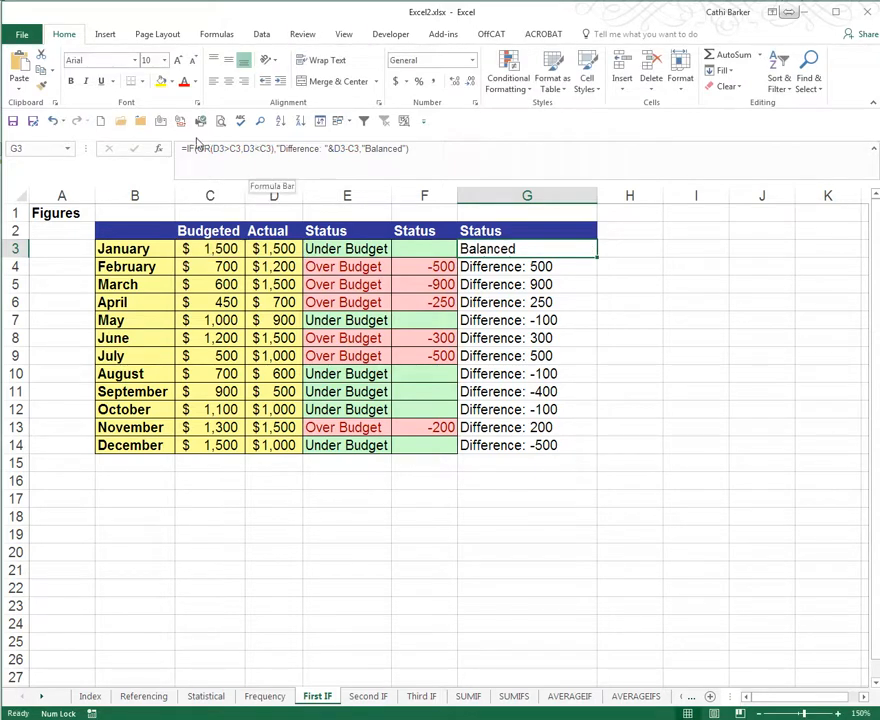